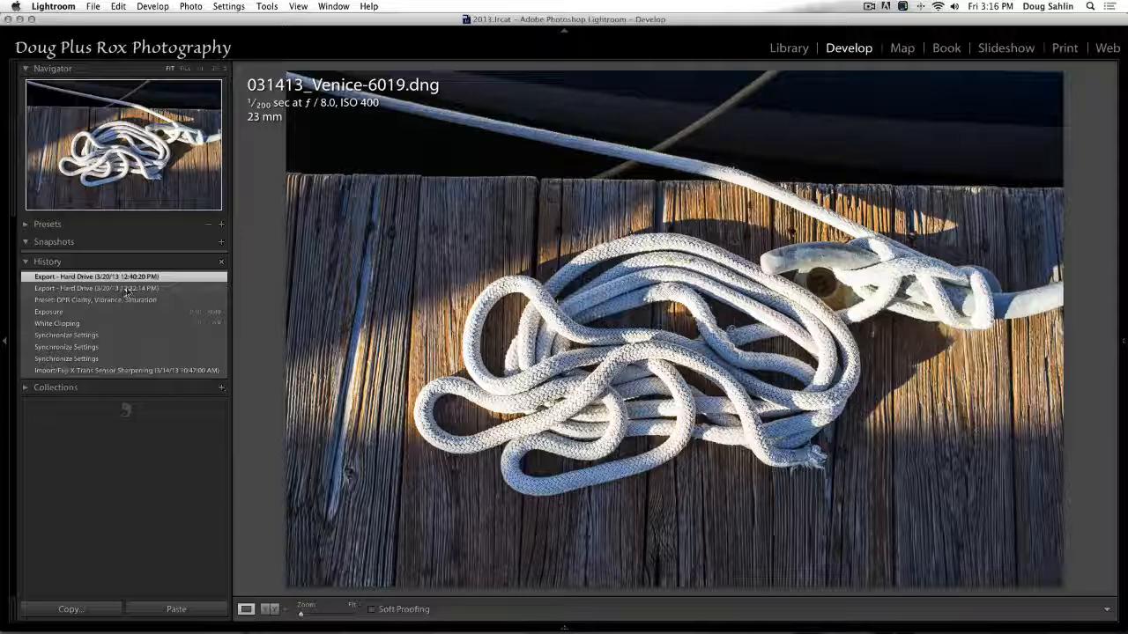
Step: Step back through the photo's earlier history states one by one, down to the original import state
{"action": "left_click", "coordinate": [128, 288]}
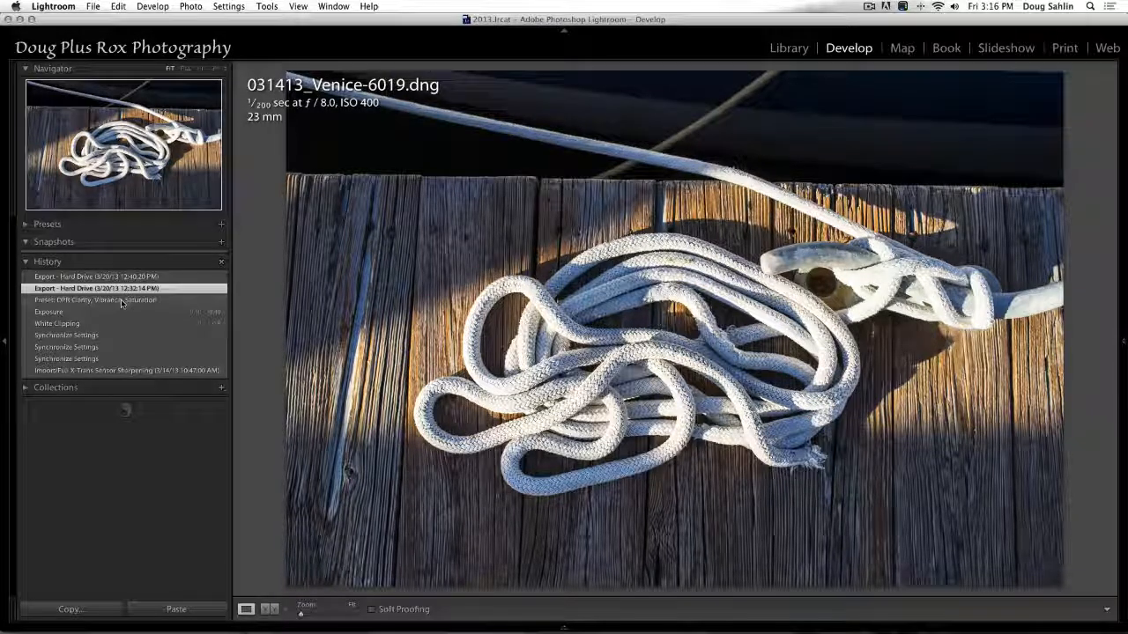
{"action": "left_click", "coordinate": [121, 301]}
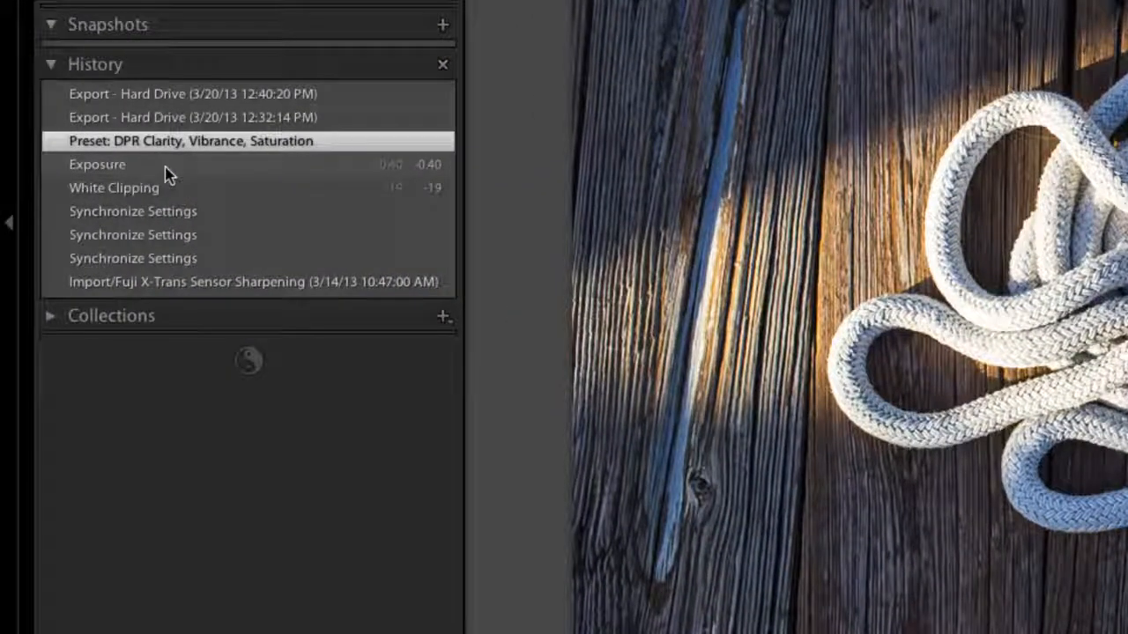
{"action": "left_click", "coordinate": [166, 169]}
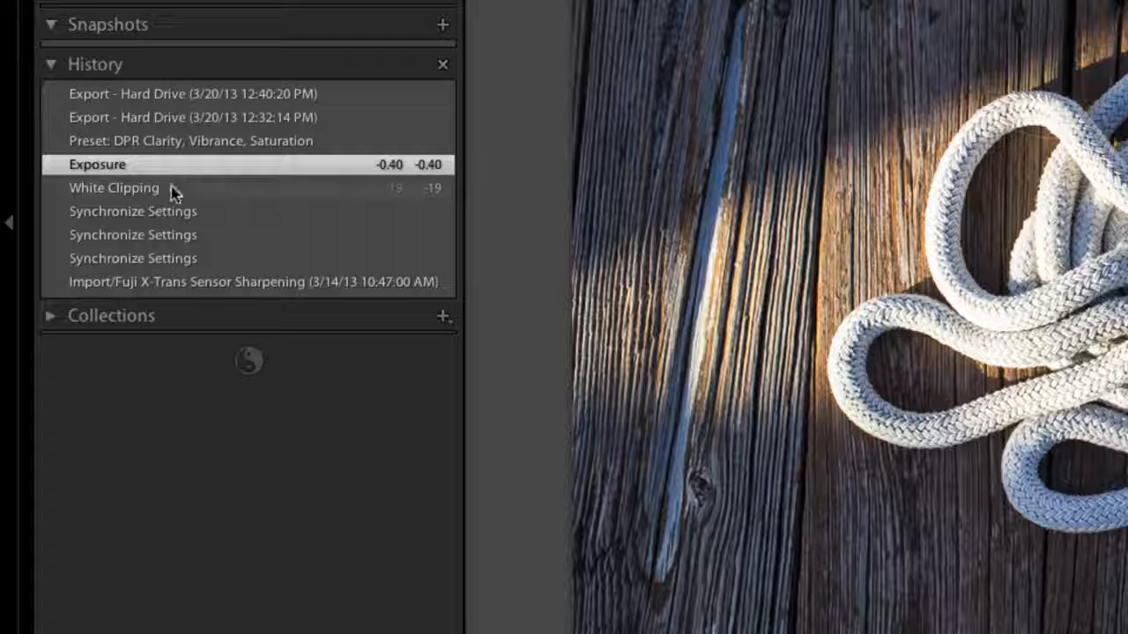
{"action": "left_click", "coordinate": [171, 194]}
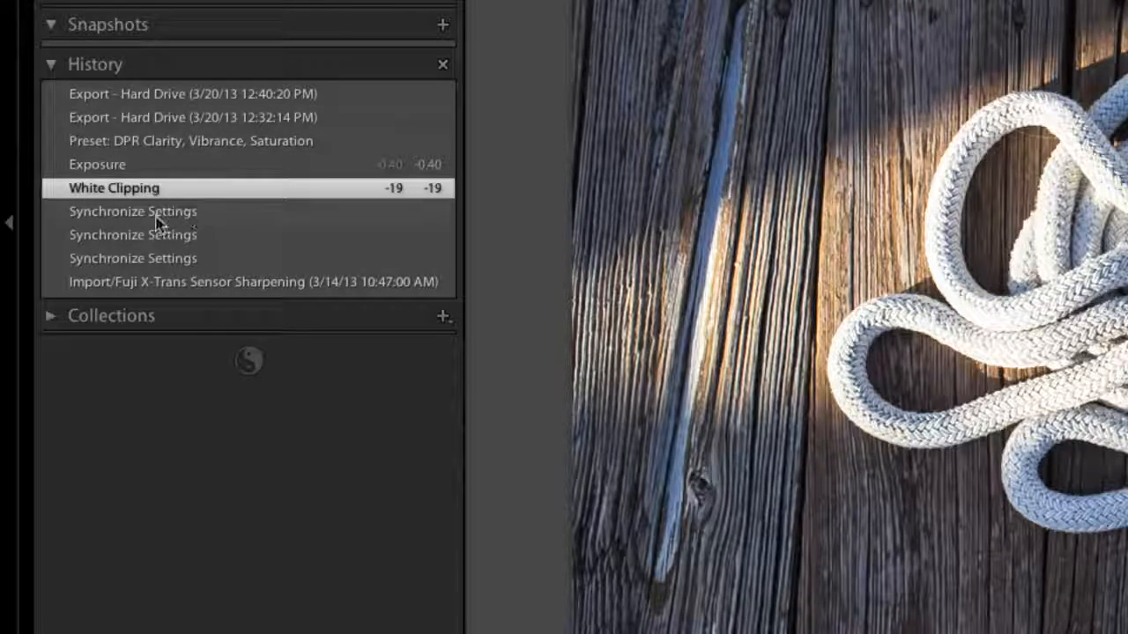
{"action": "left_click", "coordinate": [164, 219]}
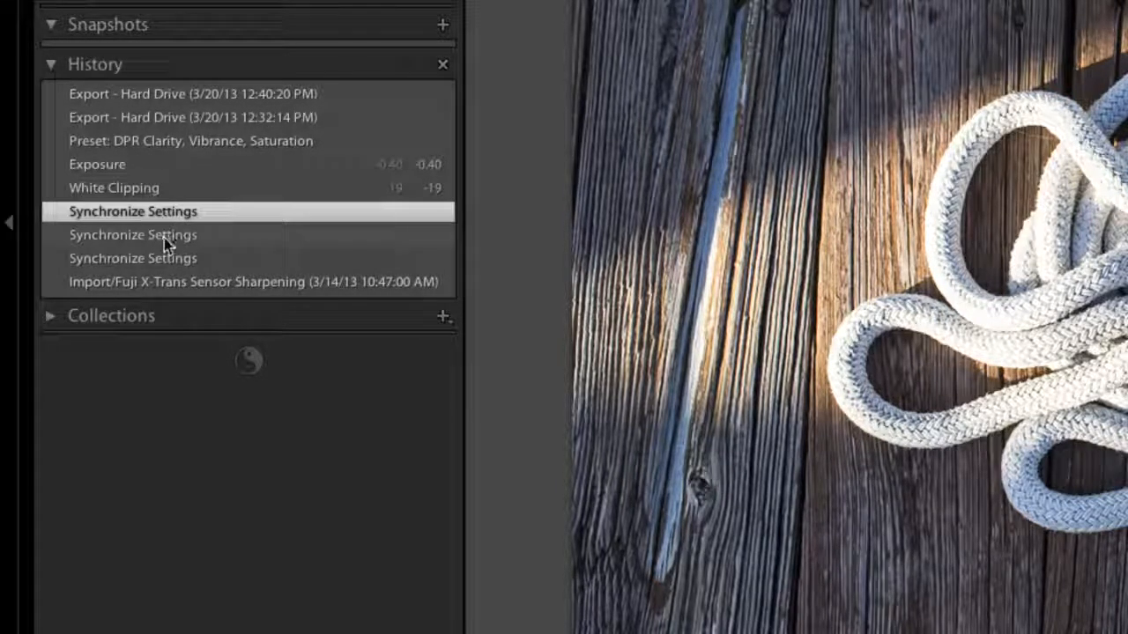
{"action": "left_click", "coordinate": [162, 237]}
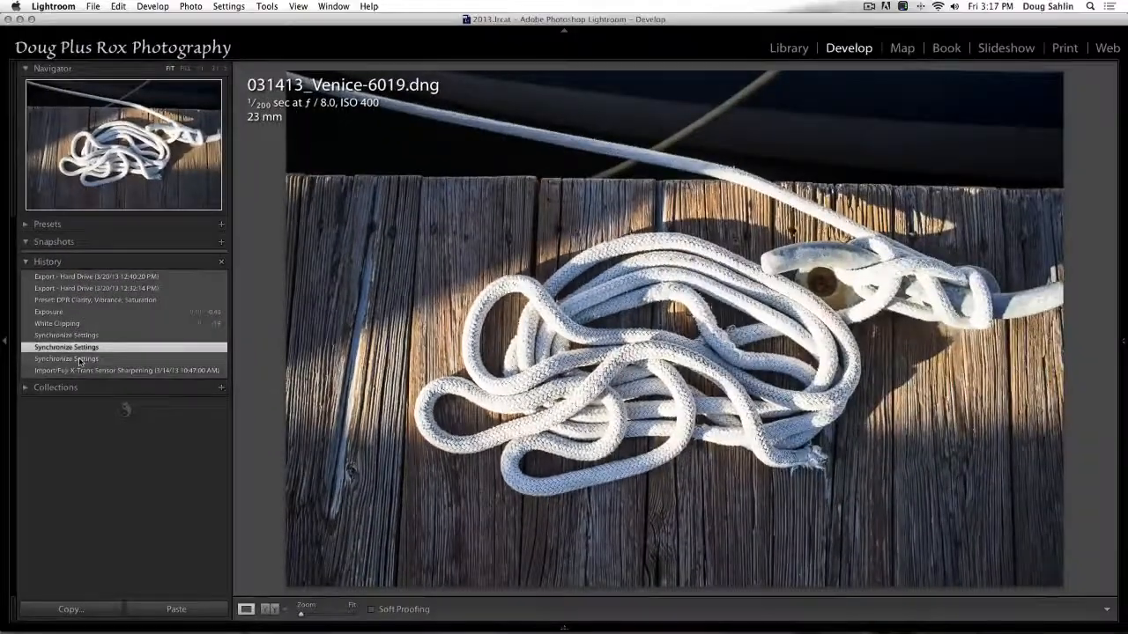
{"action": "left_click", "coordinate": [123, 305]}
{"action": "left_click", "coordinate": [81, 371]}
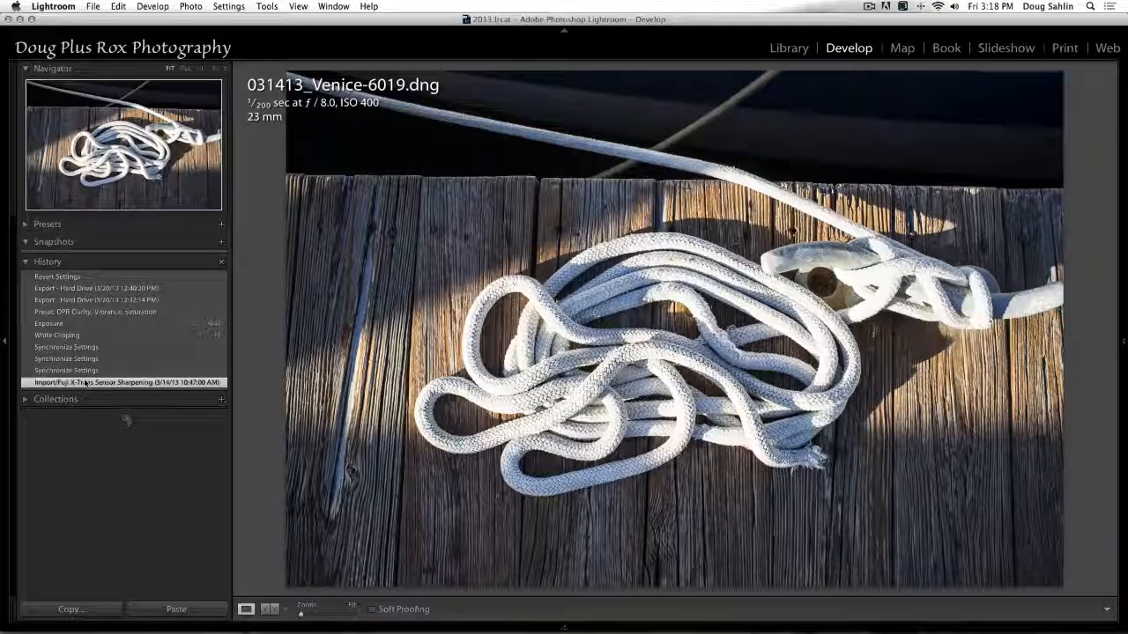
Step: Return the photo to its Exposure history state and split-tone the highlights with hue 33 and saturation 57
{"action": "left_click", "coordinate": [88, 323]}
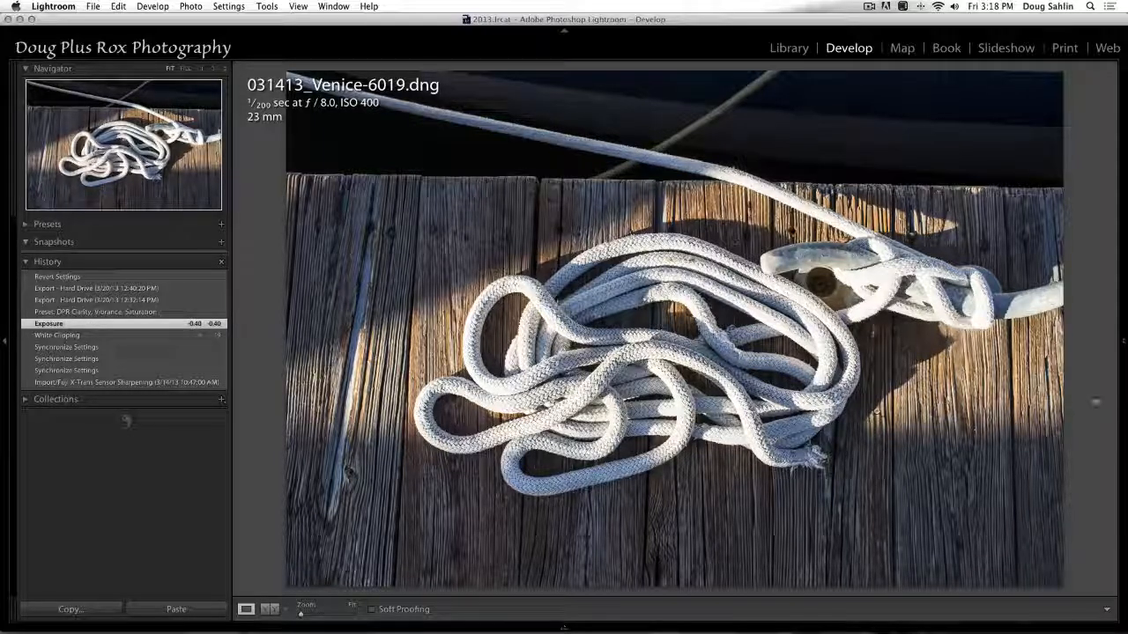
{"action": "mouse_move", "coordinate": [1124, 343]}
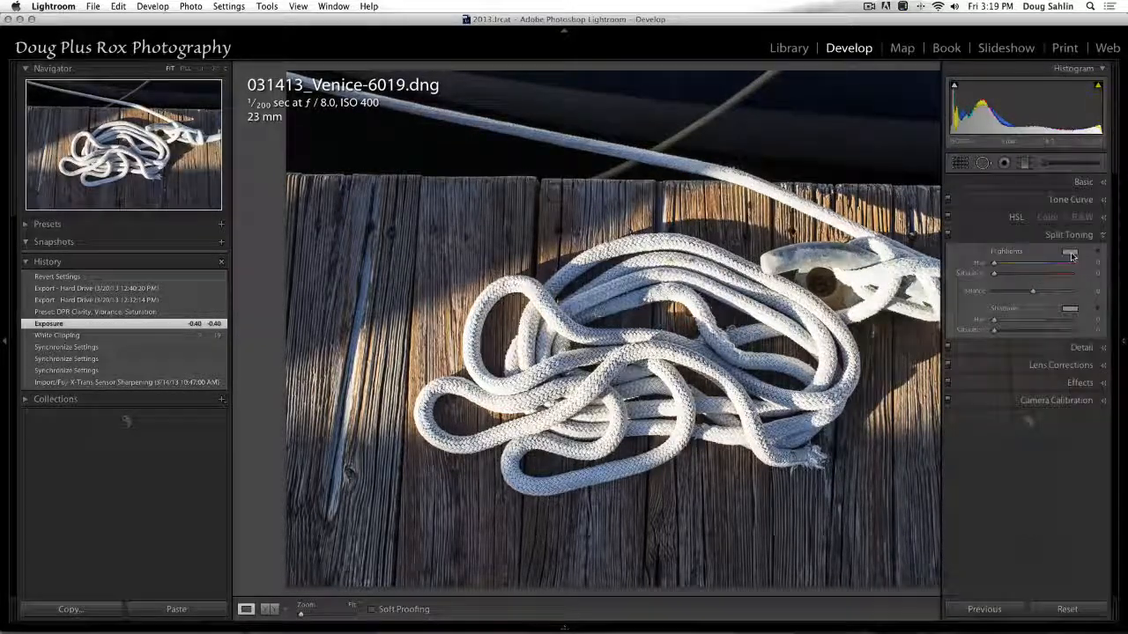
{"action": "left_click", "coordinate": [1070, 253]}
{"action": "mouse_move", "coordinate": [969, 265]}
{"action": "left_mouse_down"}
{"action": "mouse_move", "coordinate": [961, 283]}
{"action": "mouse_move", "coordinate": [946, 274]}
{"action": "left_mouse_up"}
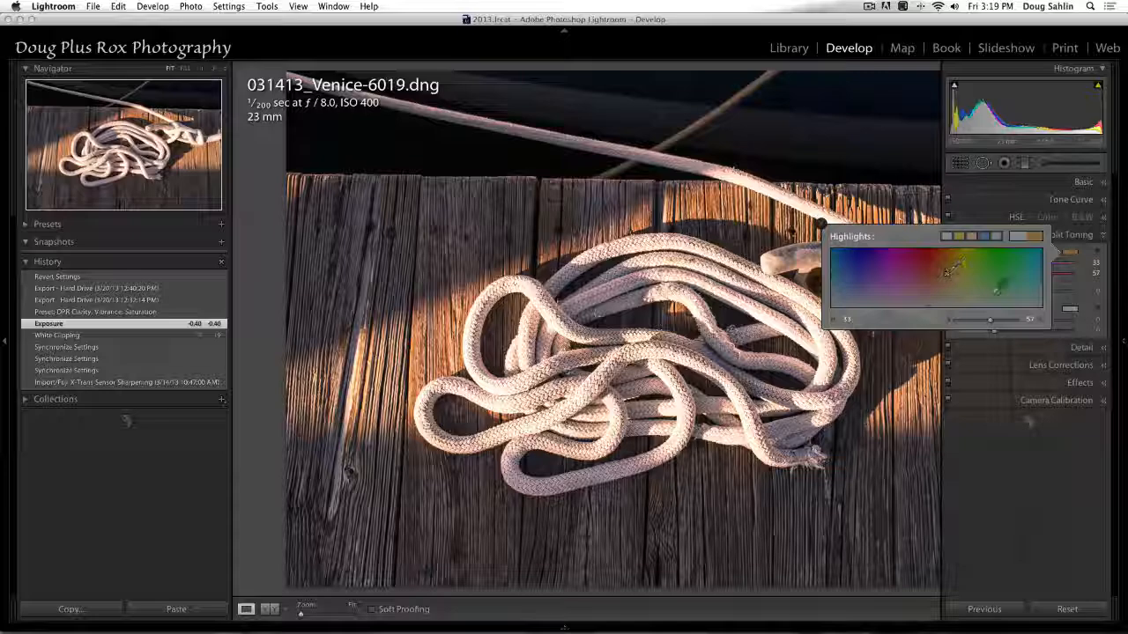
Step: Split-tone the shadows with hue 249 and saturation 35
{"action": "left_click", "coordinate": [1072, 312]}
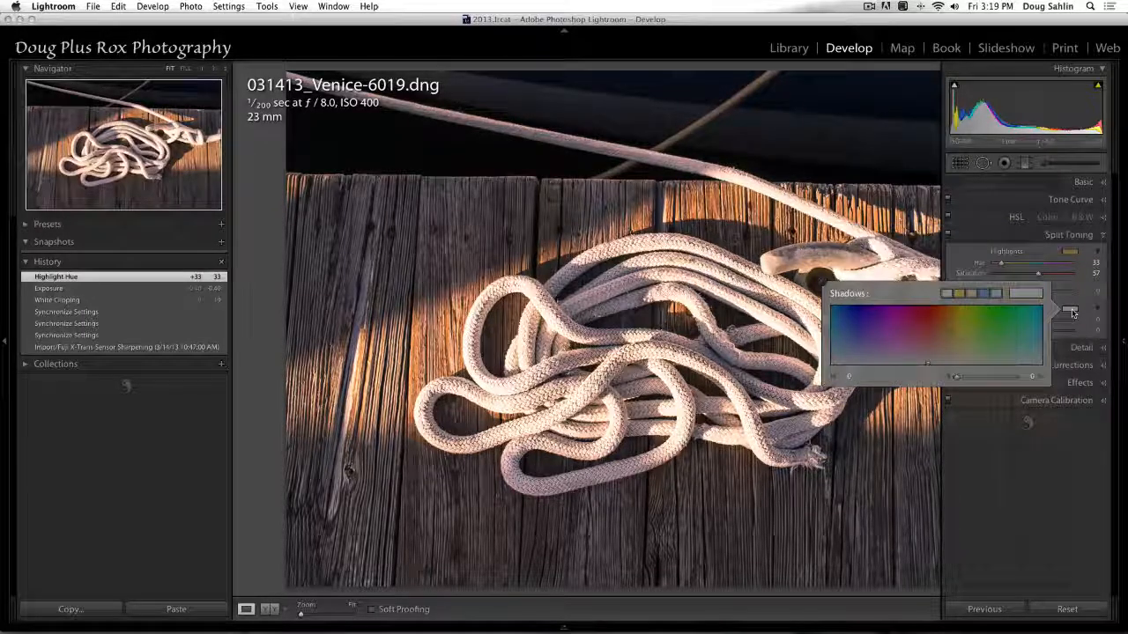
{"action": "left_click", "coordinate": [881, 335]}
{"action": "mouse_move", "coordinate": [881, 335]}
{"action": "left_mouse_down"}
{"action": "mouse_move", "coordinate": [879, 308]}
{"action": "mouse_move", "coordinate": [862, 342]}
{"action": "left_mouse_up"}
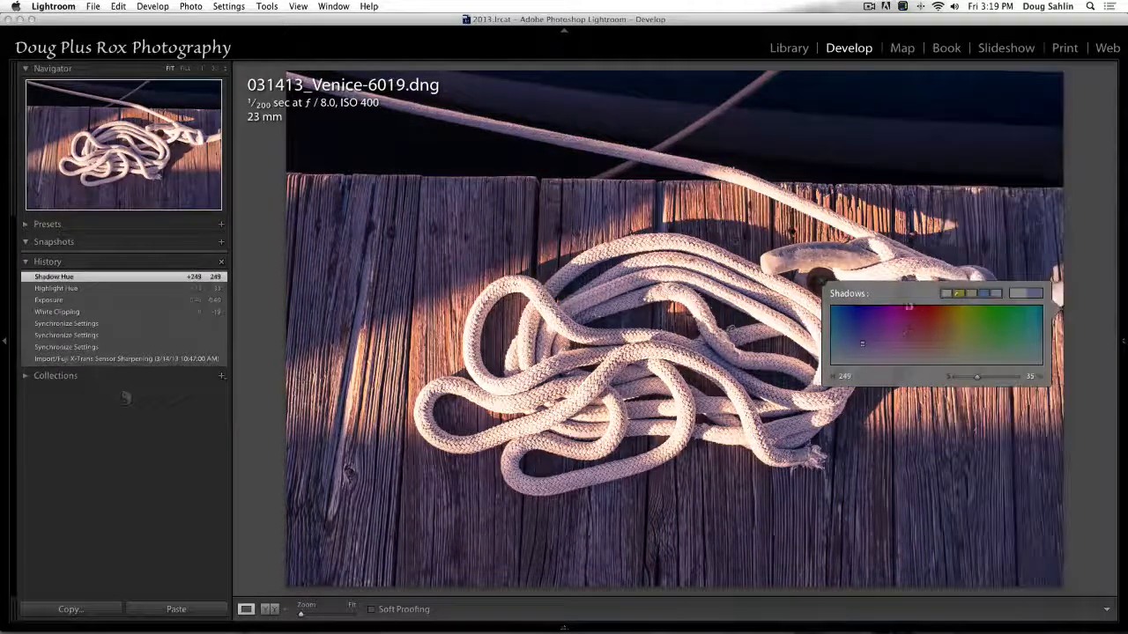
{"action": "left_click", "coordinate": [820, 280]}
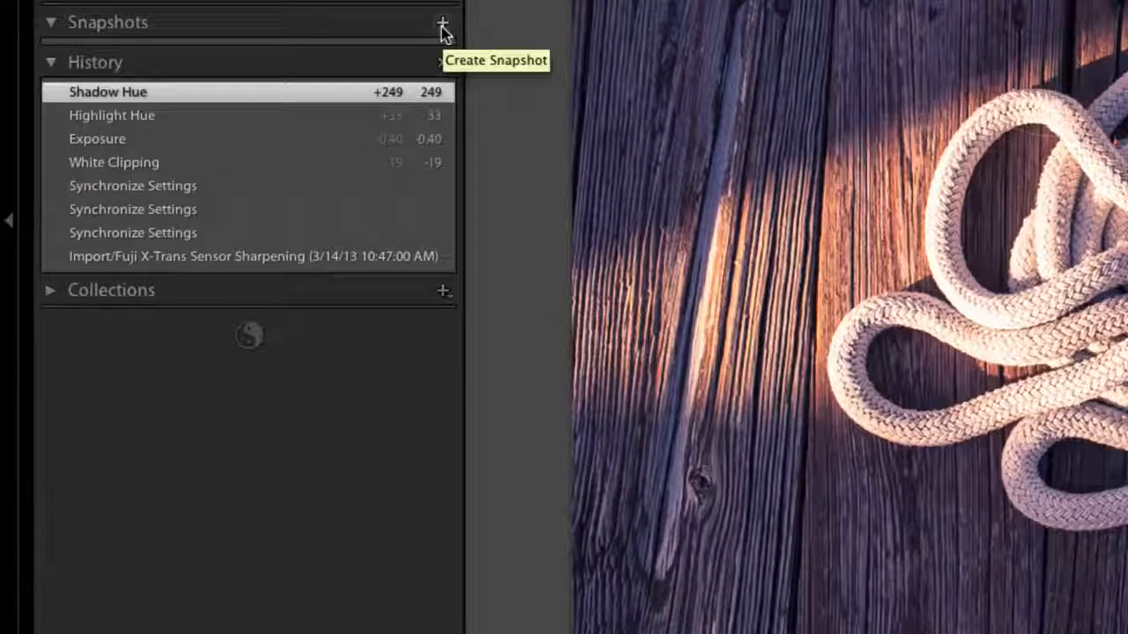
Step: Save the split-toned version as a snapshot named "Great Color"
{"action": "left_click", "coordinate": [443, 31]}
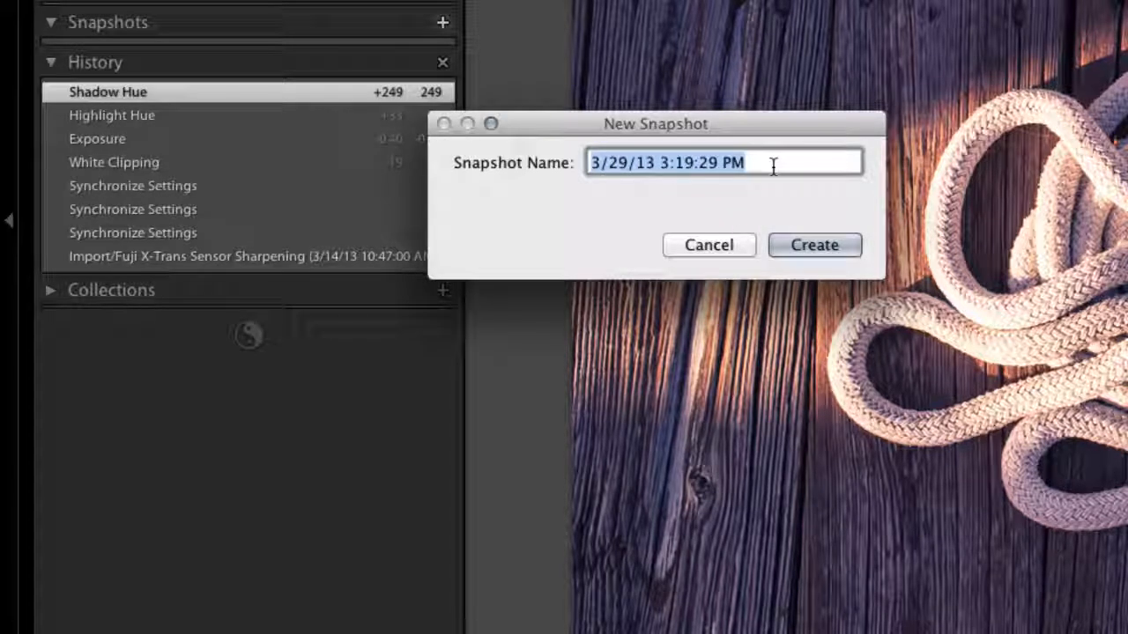
{"action": "type", "text": "Great Color"}
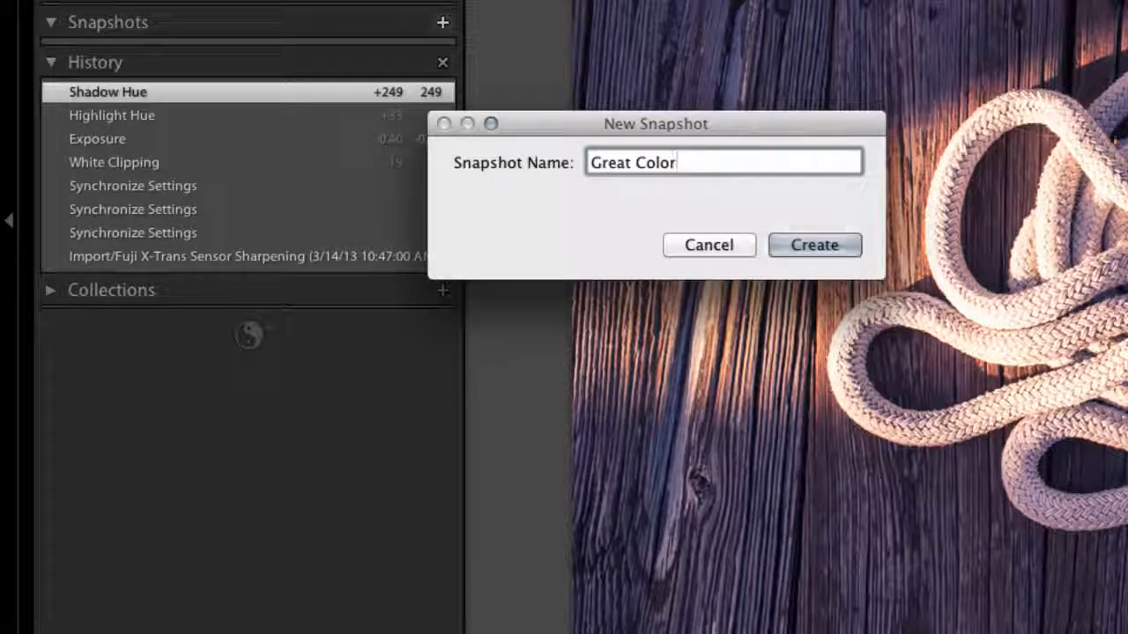
{"action": "left_click", "coordinate": [826, 246]}
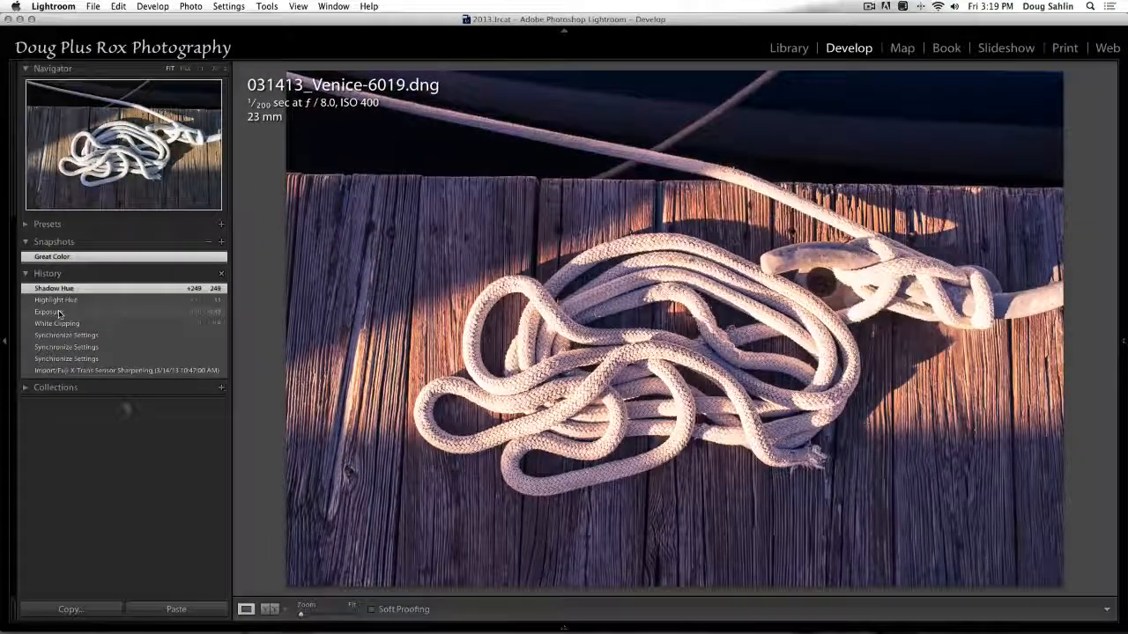
Step: Return the photo to its Exposure history state and convert it to black and white
{"action": "left_click", "coordinate": [59, 312]}
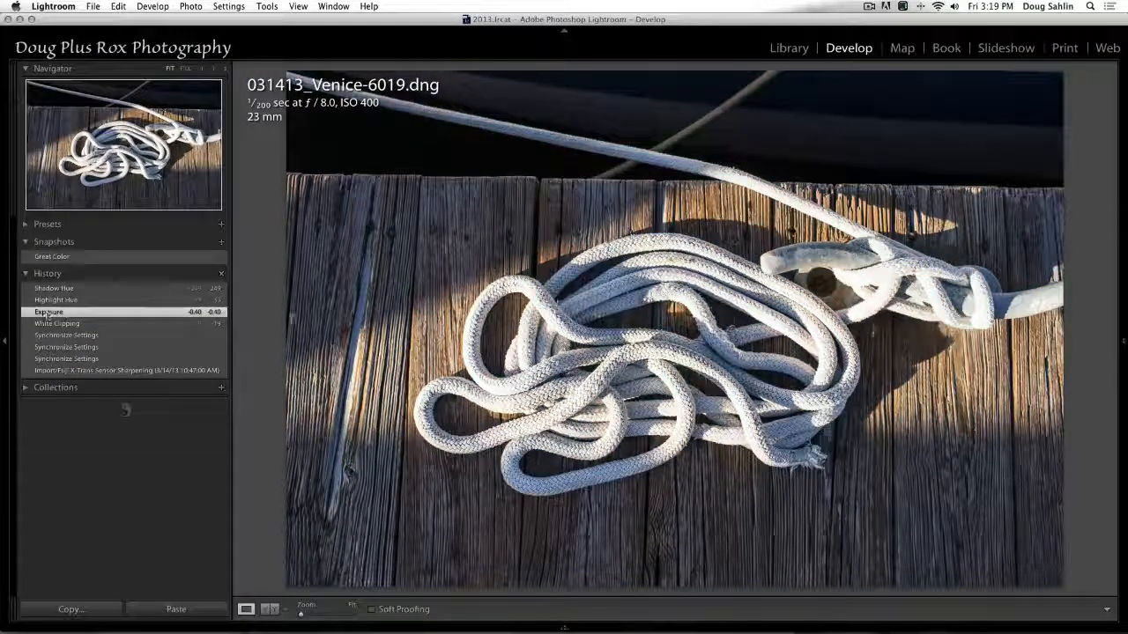
{"action": "mouse_move", "coordinate": [1122, 247]}
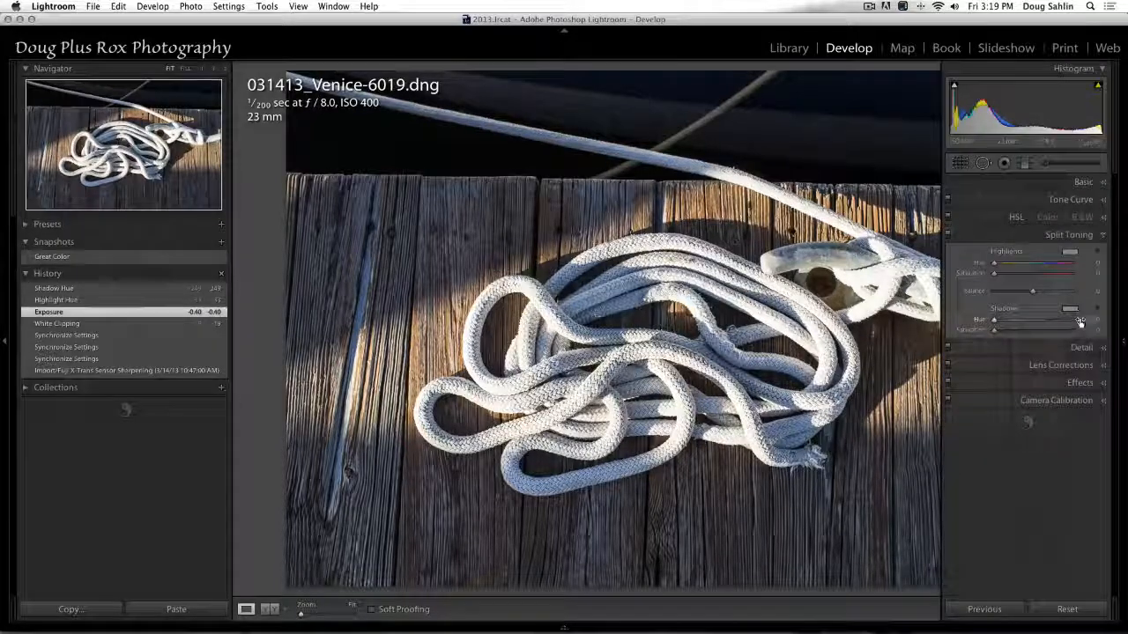
{"action": "left_click", "coordinate": [1082, 218]}
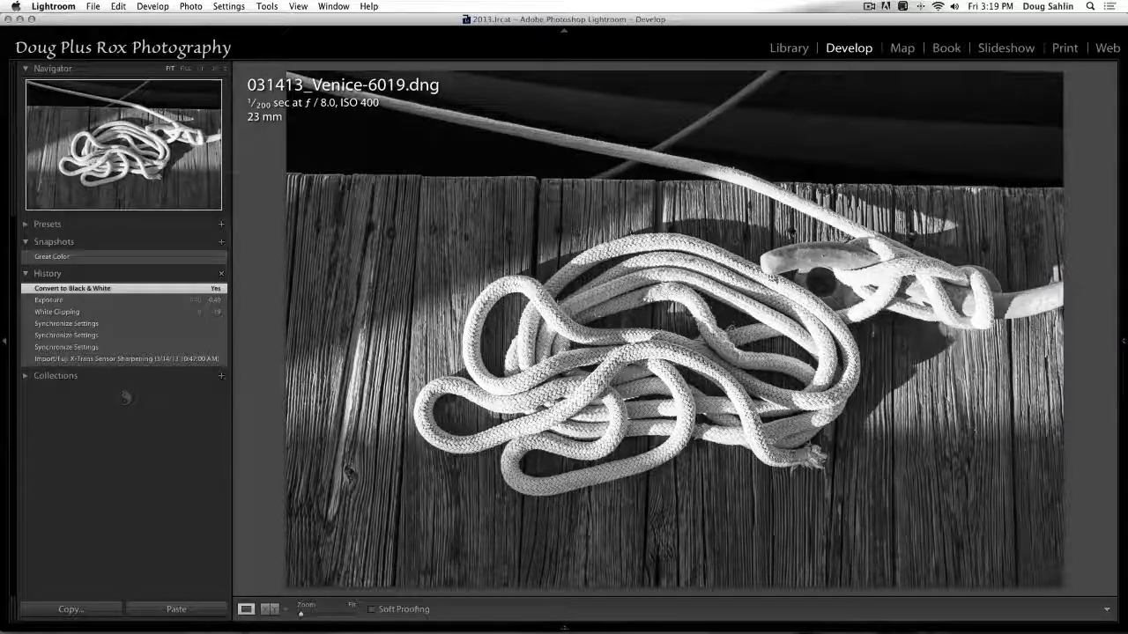
Step: Set the Blacks to -31 and the Contrast to +39 in the black-and-white version's basic adjustments
{"action": "mouse_move", "coordinate": [1125, 259]}
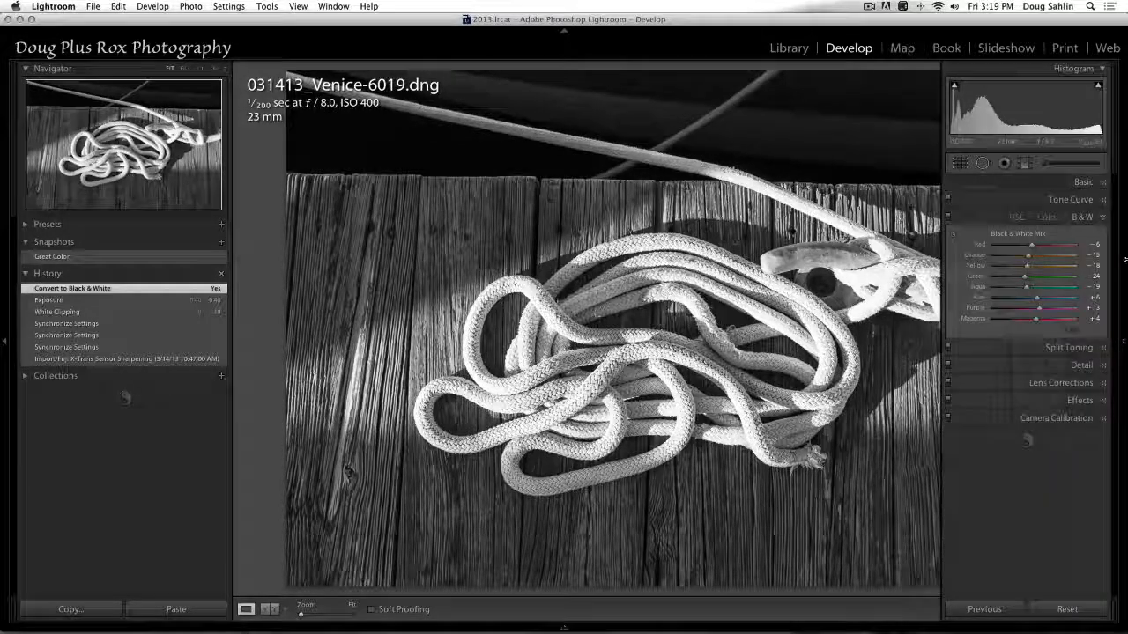
{"action": "left_click", "coordinate": [1105, 185]}
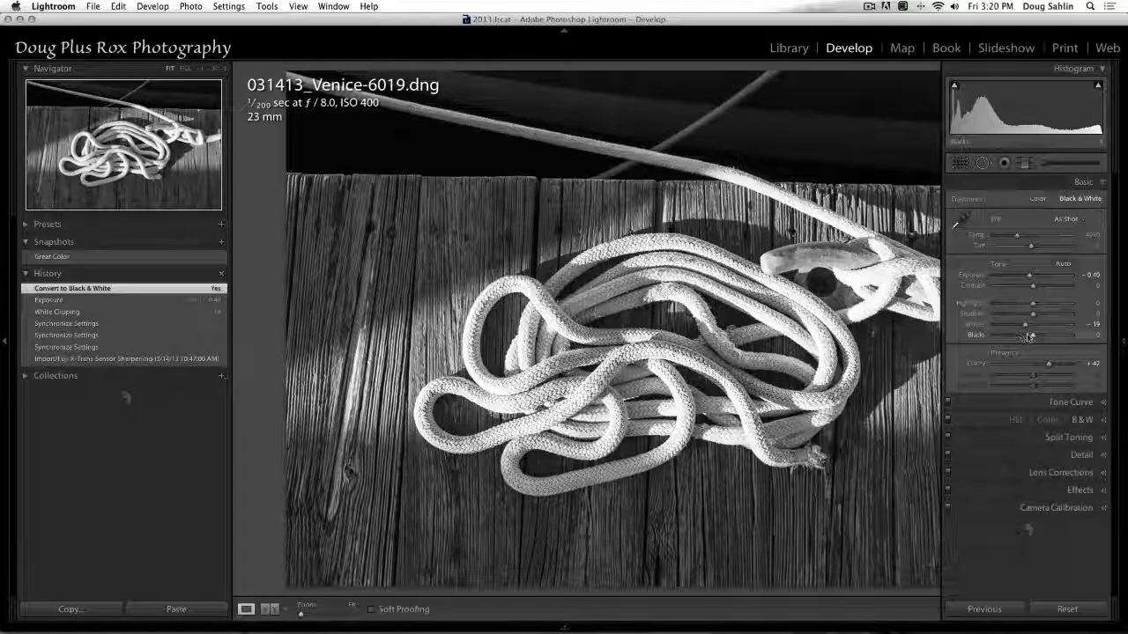
{"action": "left_click_drag", "start_coordinate": [1032, 339], "coordinate": [1022, 338]}
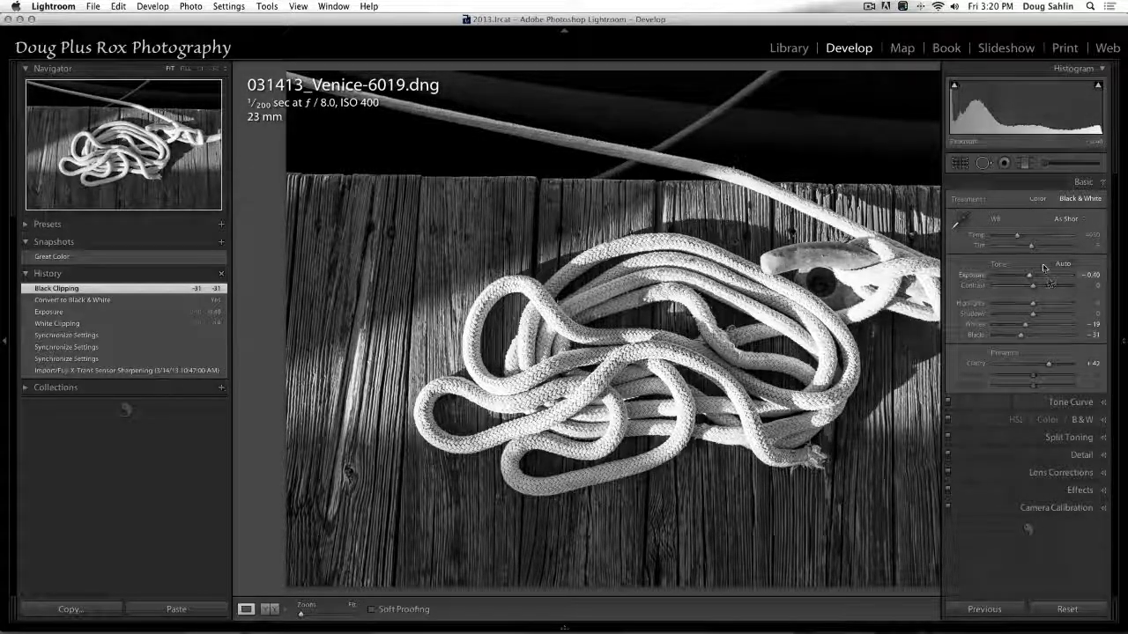
{"action": "left_click_drag", "start_coordinate": [1028, 289], "coordinate": [1047, 287]}
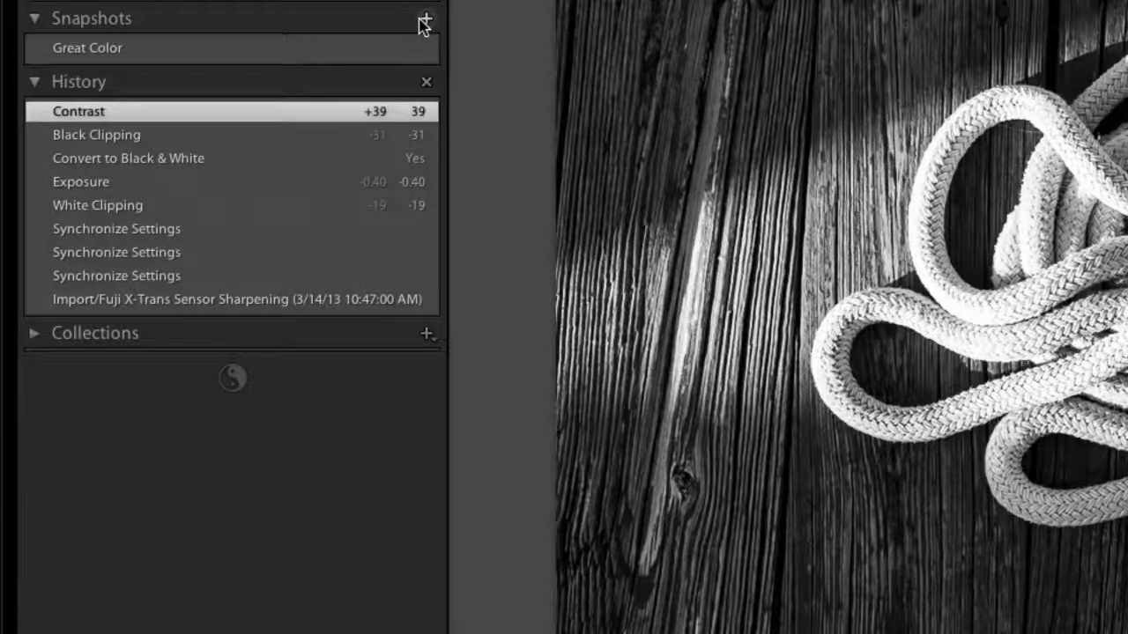
Step: Save the monochrome version as a snapshot named "Black and White"
{"action": "left_click", "coordinate": [424, 22]}
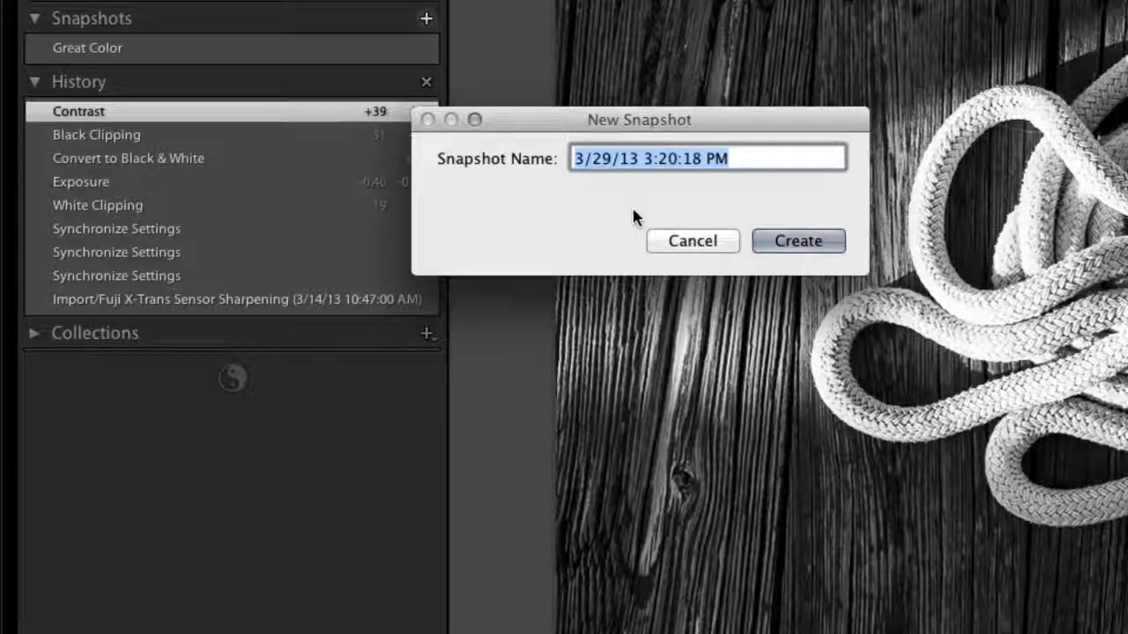
{"action": "type", "text": "Black"}
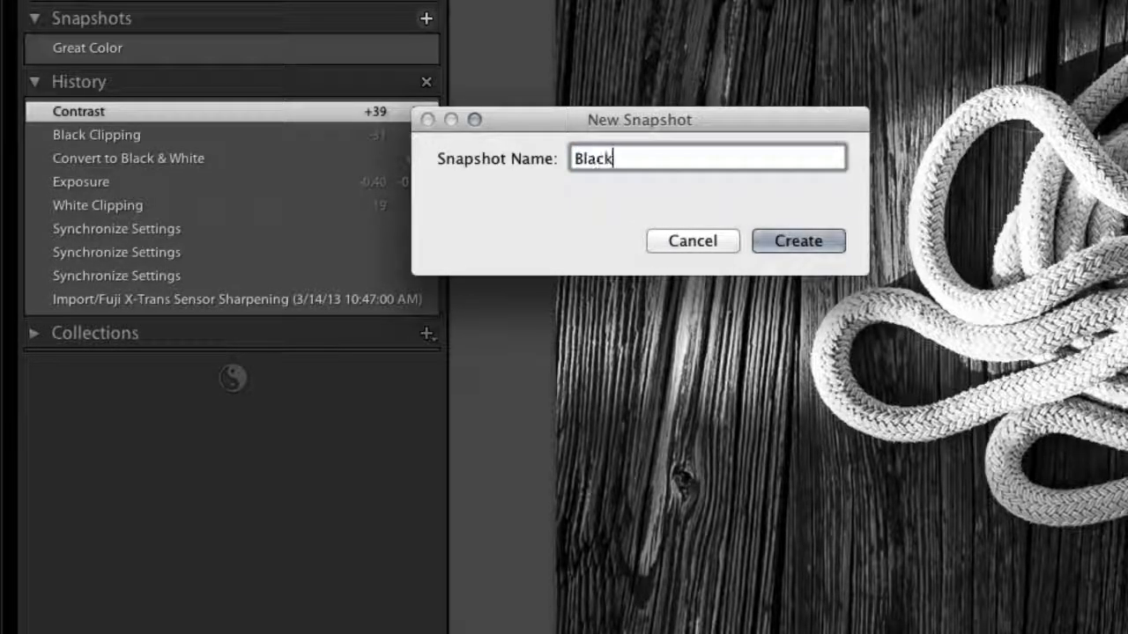
{"action": "type", "text": " And White"}
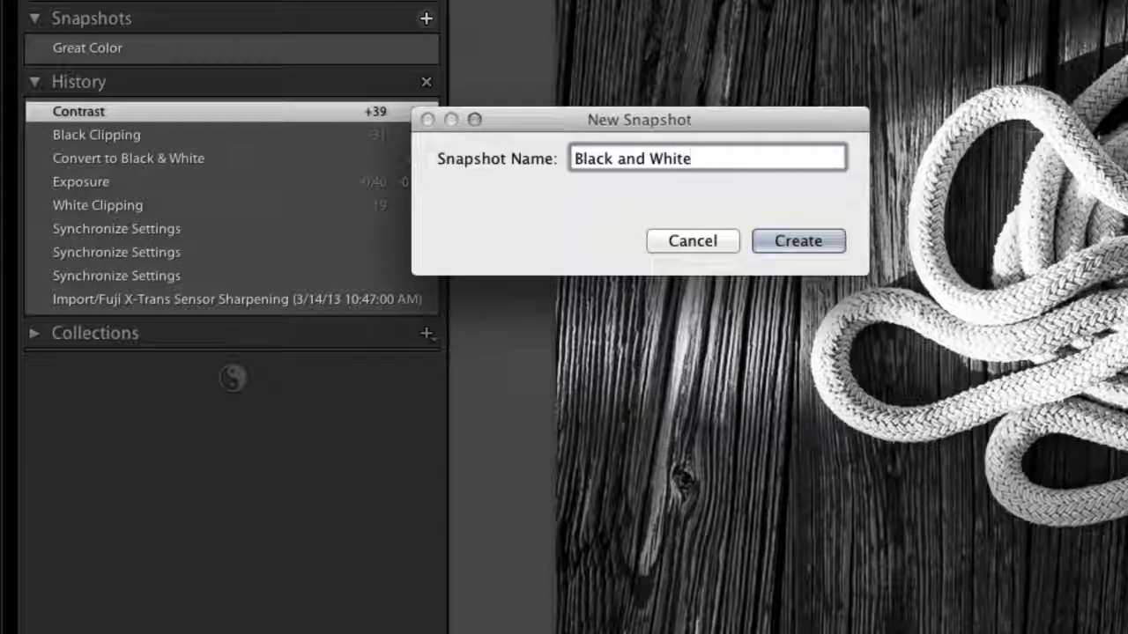
{"action": "left_click", "coordinate": [810, 247]}
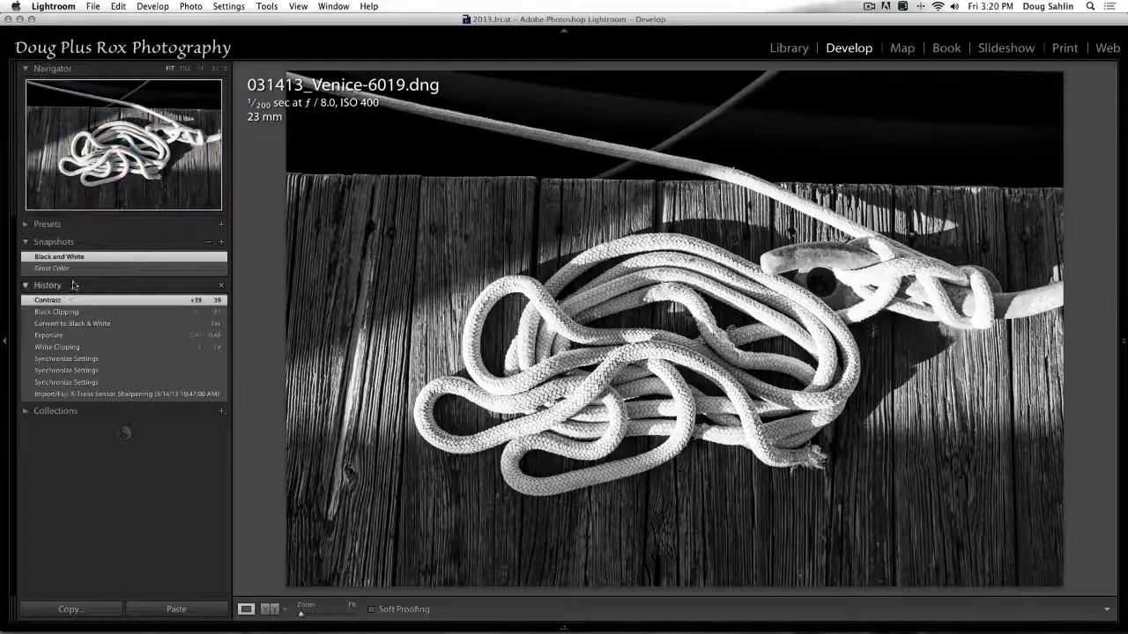
Step: Compare the two saved versions by alternating between the Great Color and Black and White snapshots
{"action": "left_click", "coordinate": [64, 270]}
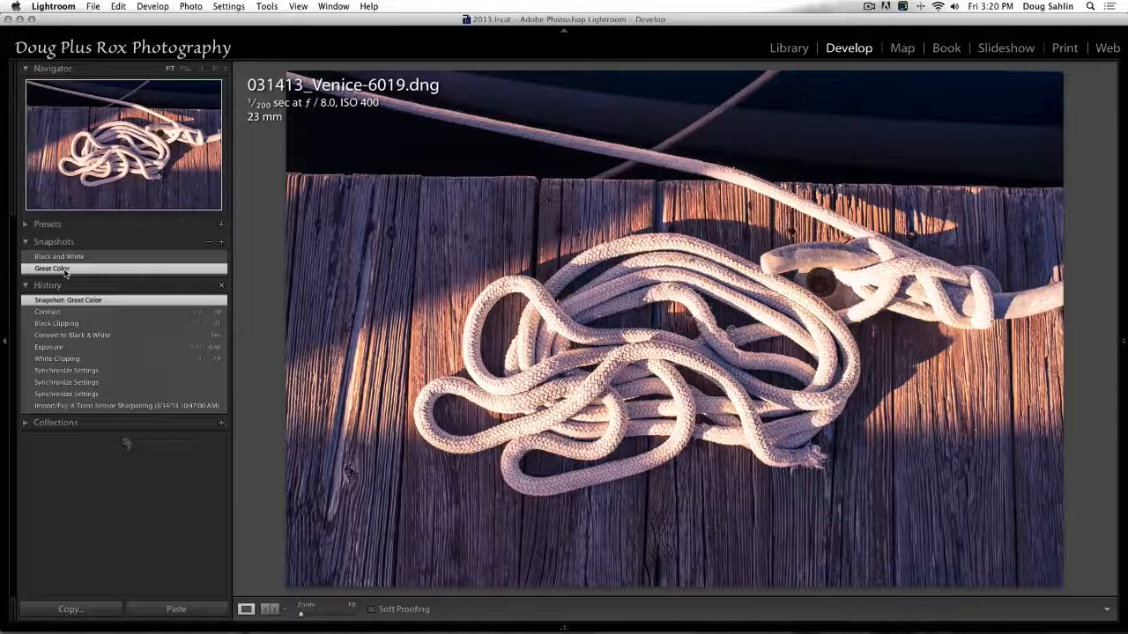
{"action": "left_click", "coordinate": [68, 258]}
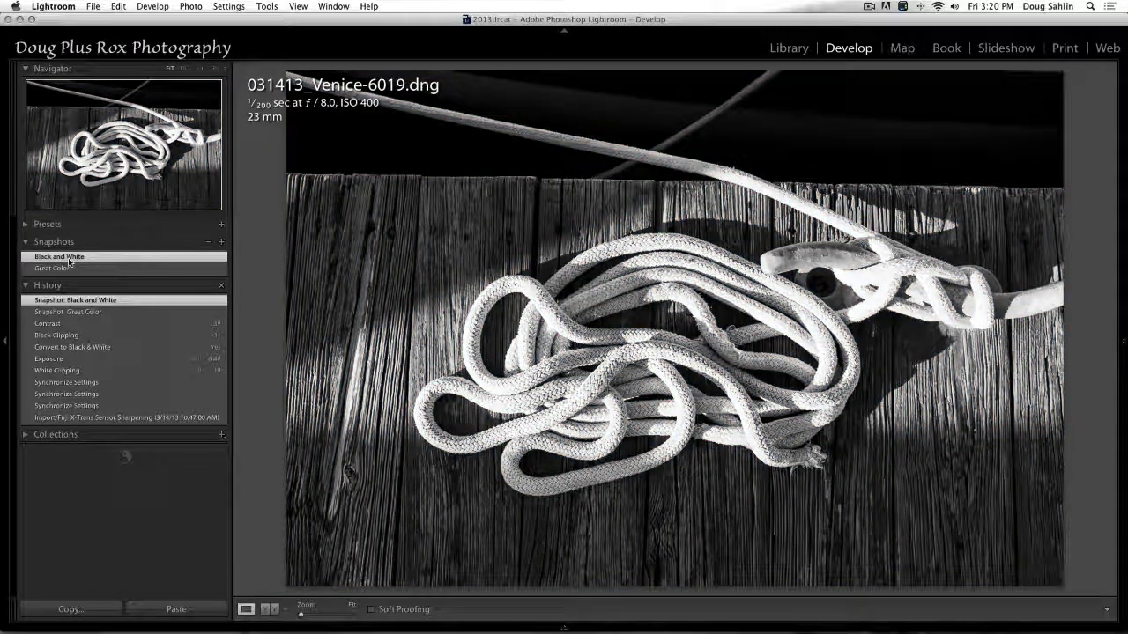
{"action": "left_click", "coordinate": [66, 268]}
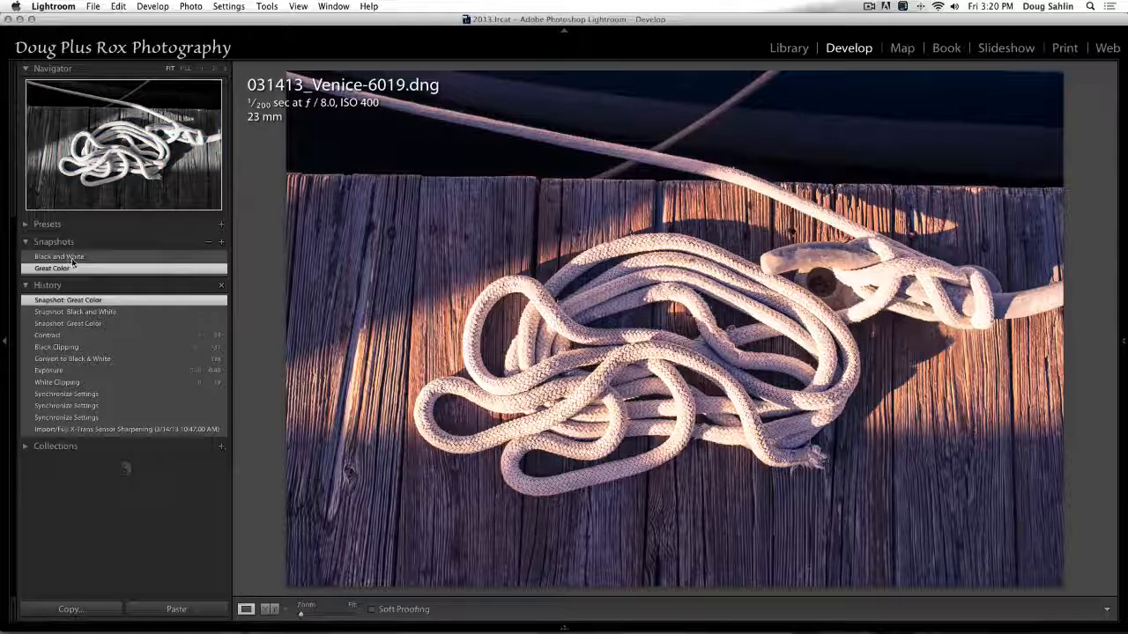
{"action": "left_click", "coordinate": [74, 257]}
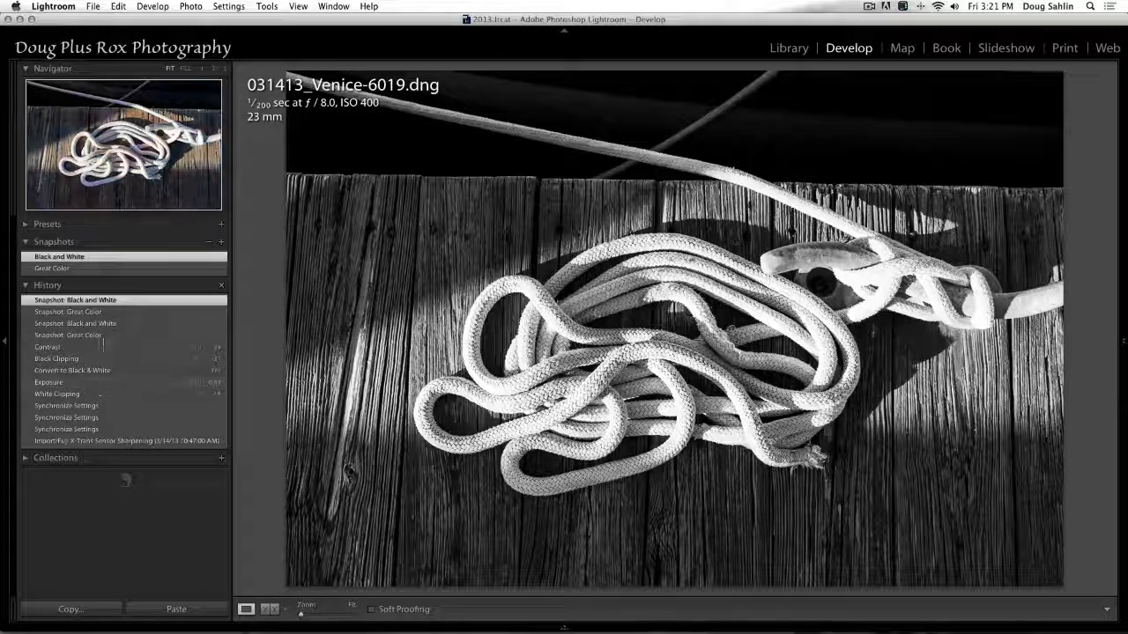
{"action": "left_click", "coordinate": [104, 269]}
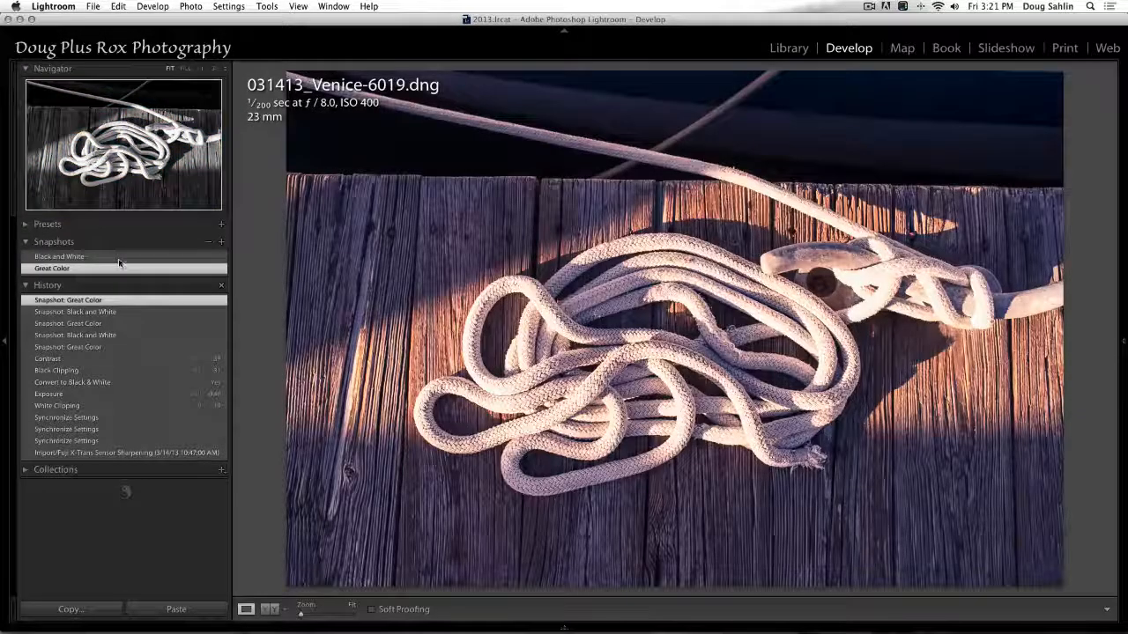
{"action": "left_click", "coordinate": [113, 256]}
Step: Reset all settings from the photo's import history state and reapply the Great Color snapshot followed by the Black and White snapshot
{"action": "left_click", "coordinate": [117, 465]}
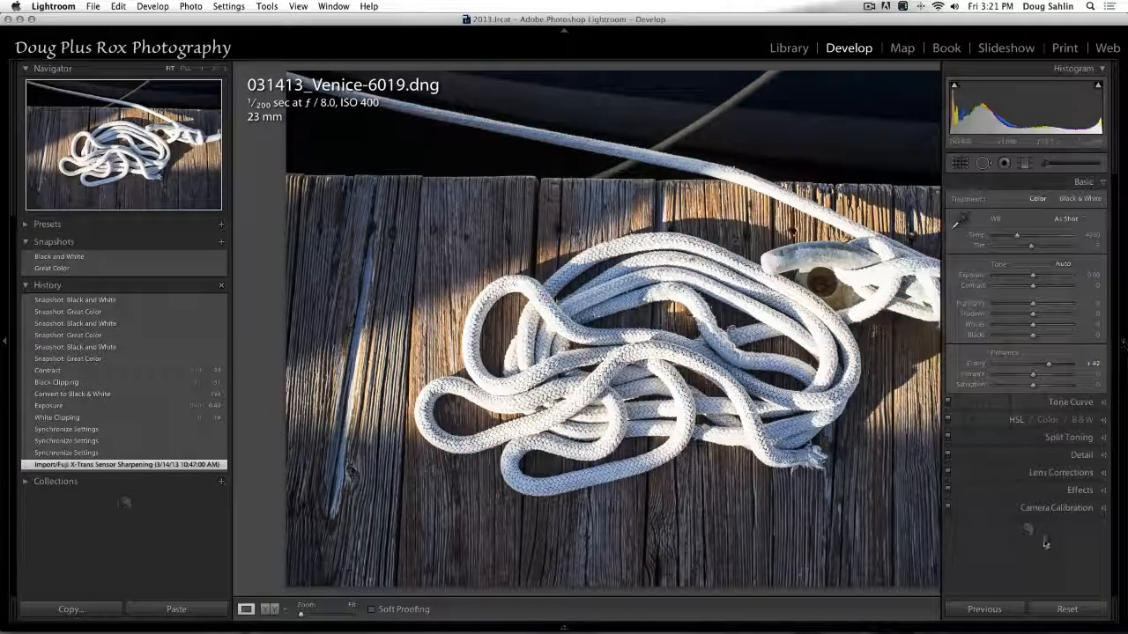
{"action": "left_click", "coordinate": [1068, 609]}
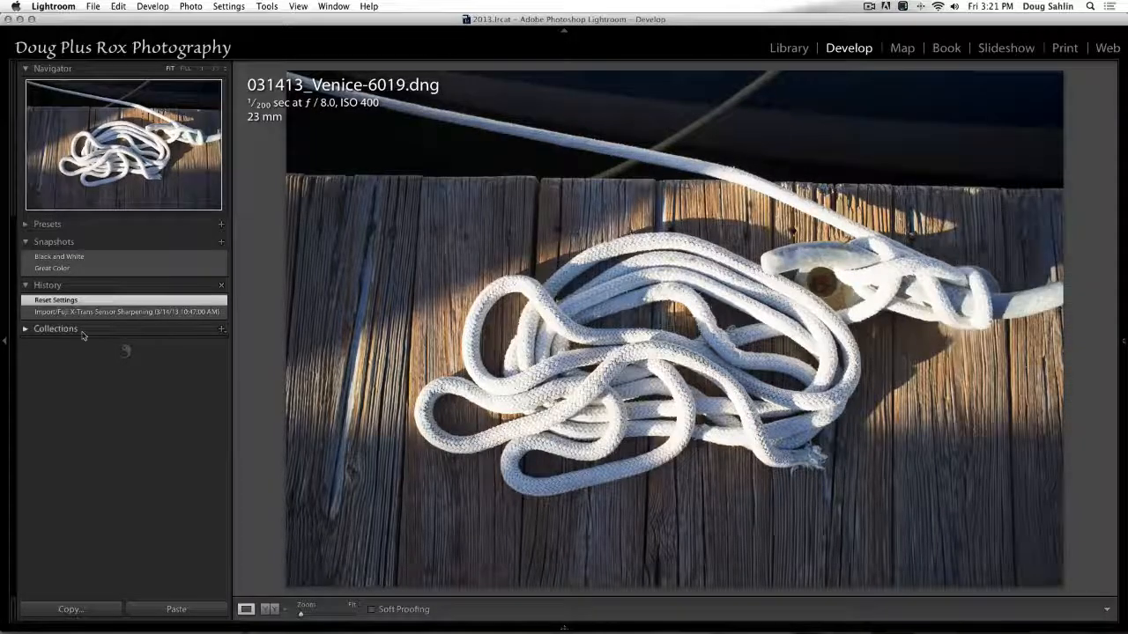
{"action": "left_click", "coordinate": [52, 269]}
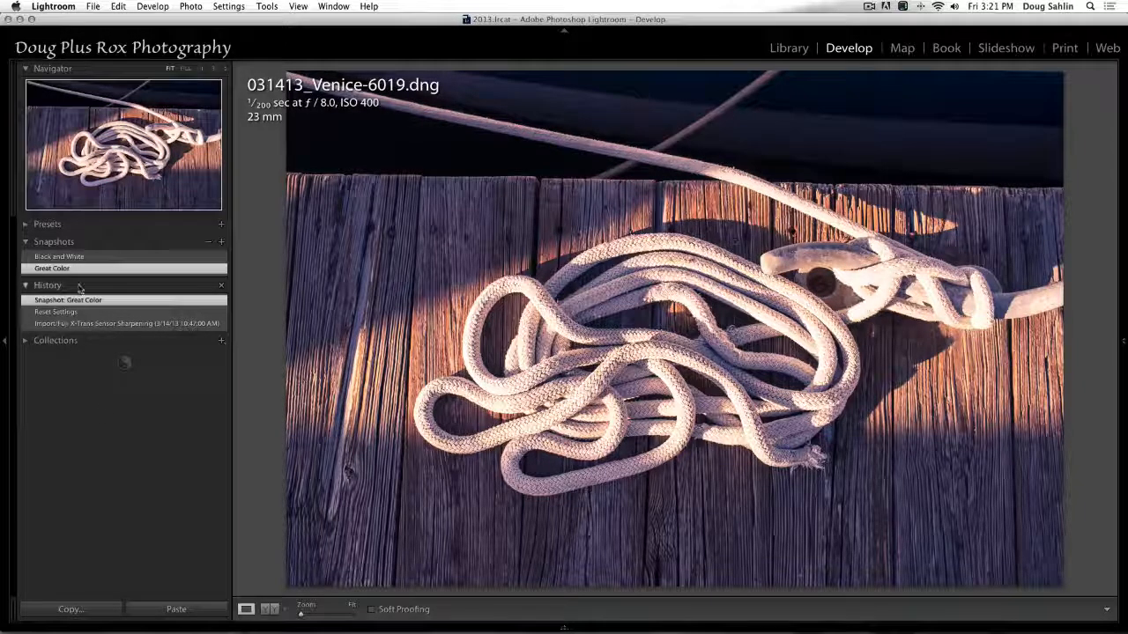
{"action": "left_click", "coordinate": [77, 257]}
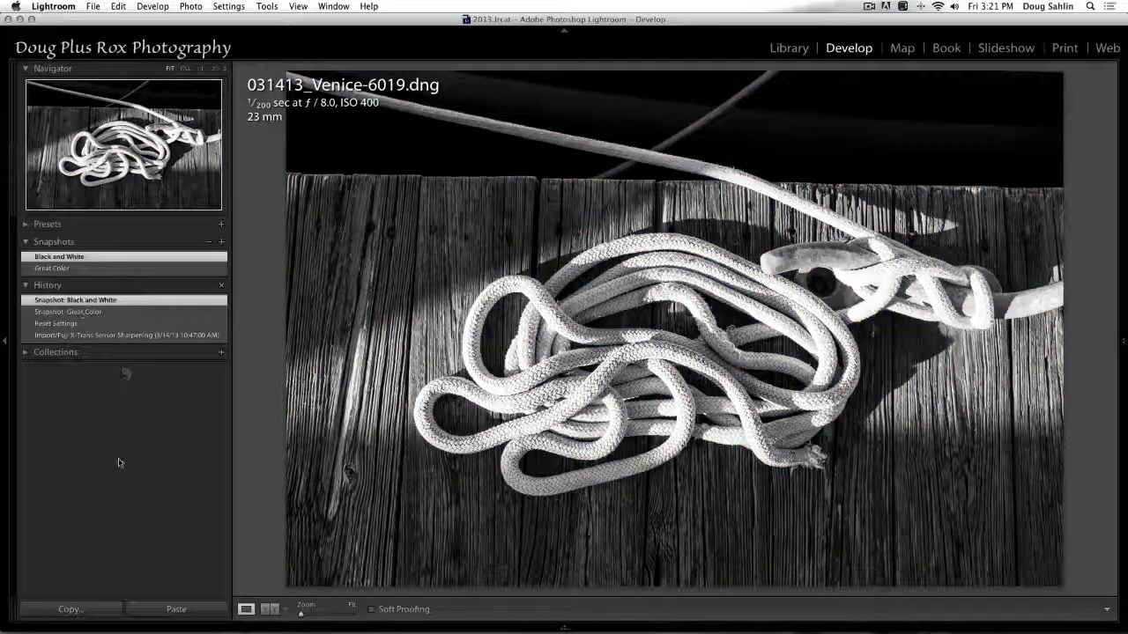